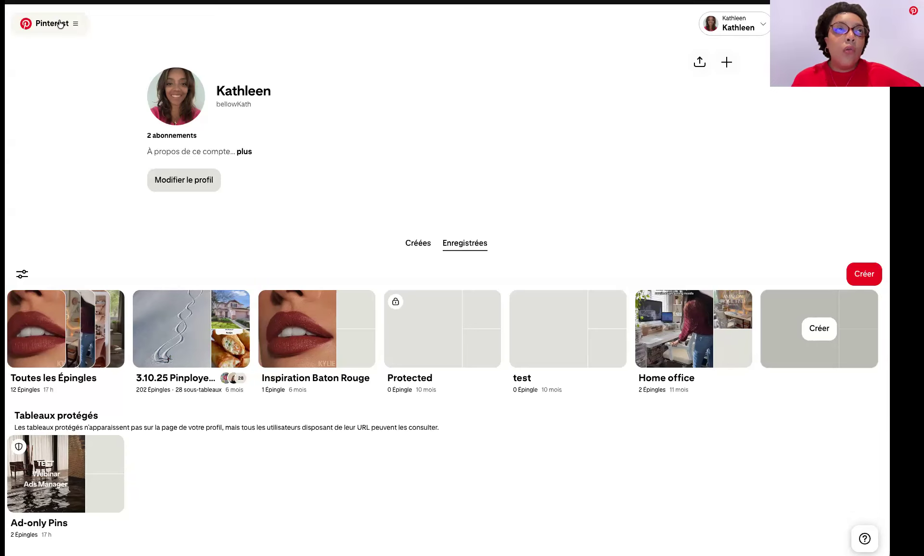
Step: Start creating a new advertising campaign from the Pinterest profile page
left_click(60, 23)
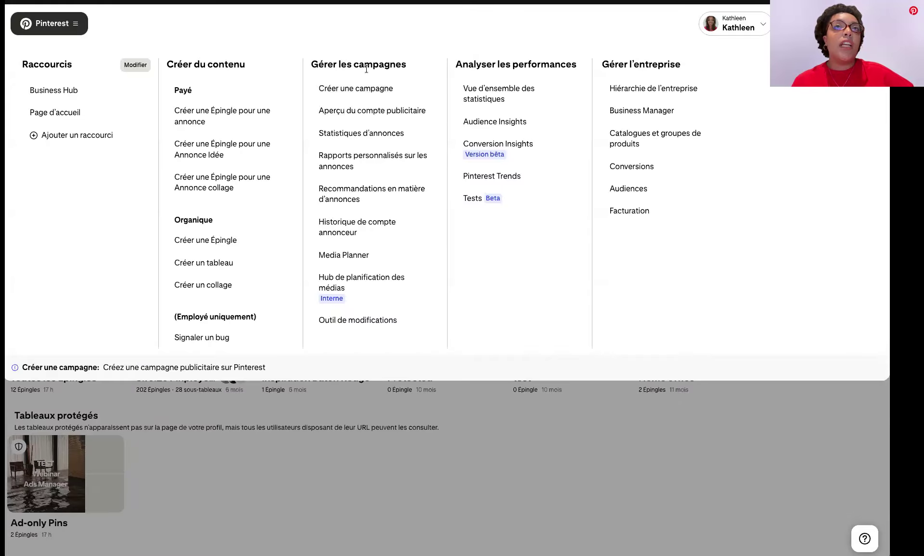
left_click(366, 95)
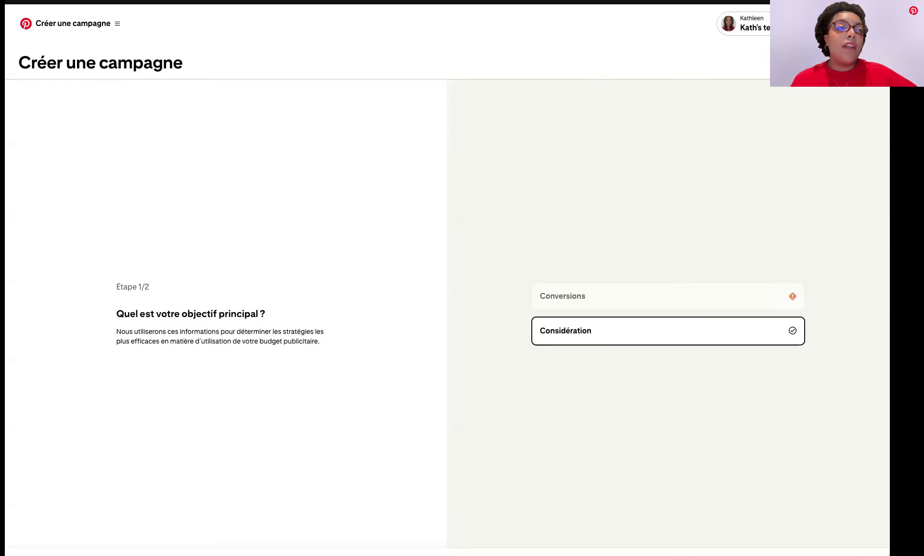
Step: Switch to the manual campaign mode to view its setup and return to the automated campaign mode
left_click(823, 62)
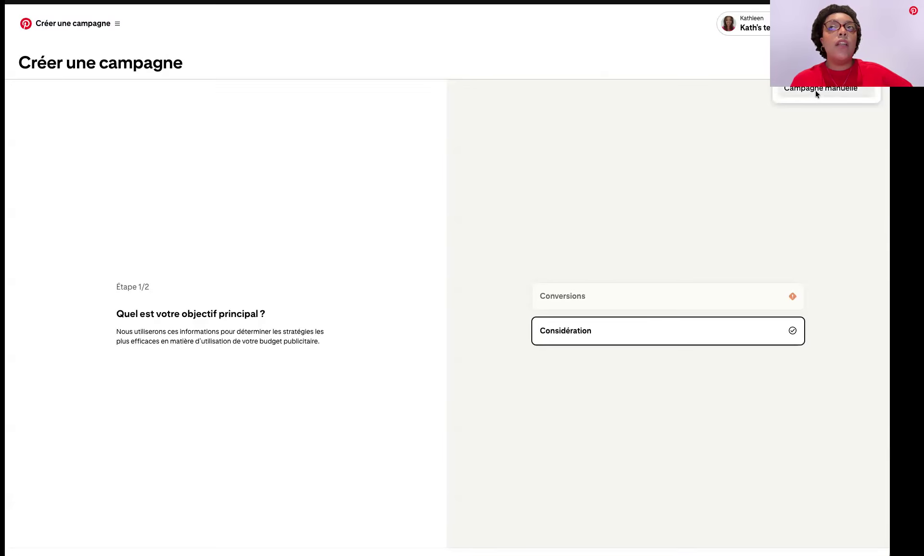
left_click(816, 90)
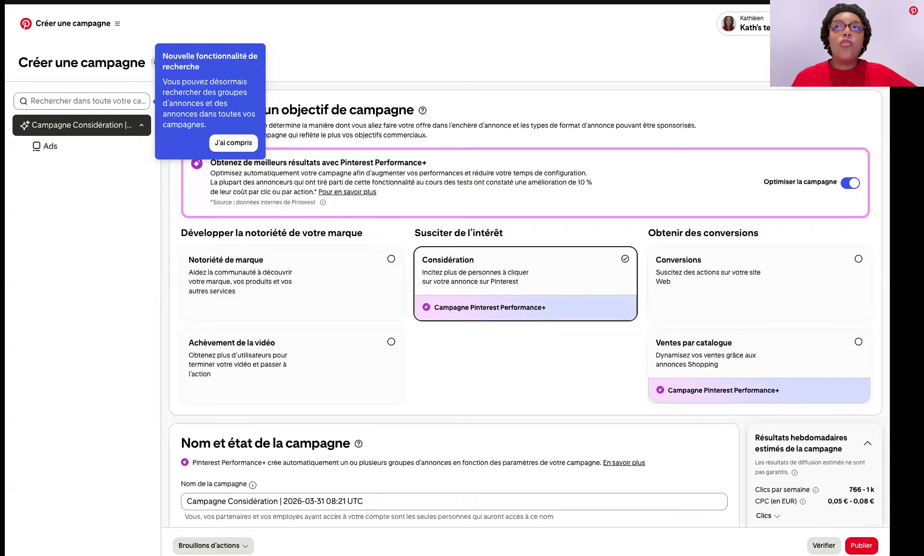
left_click(826, 63)
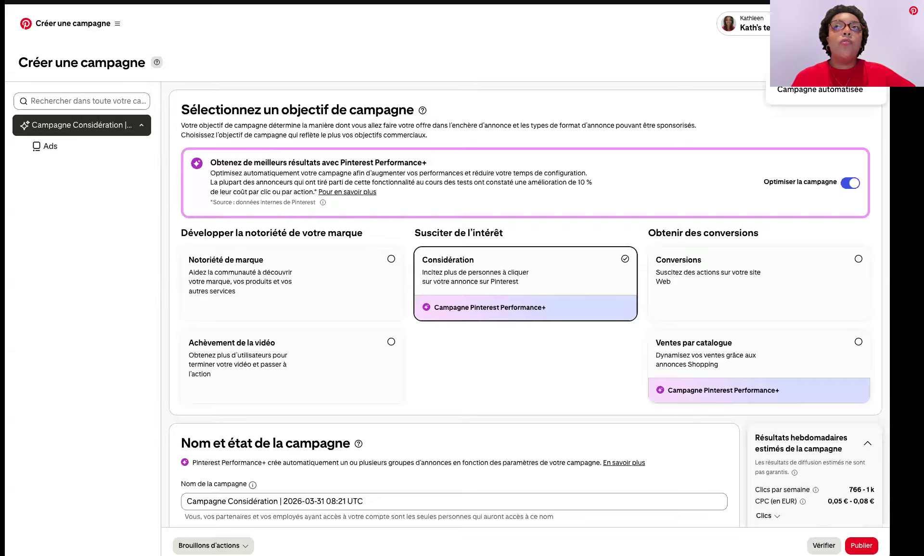
left_click(819, 90)
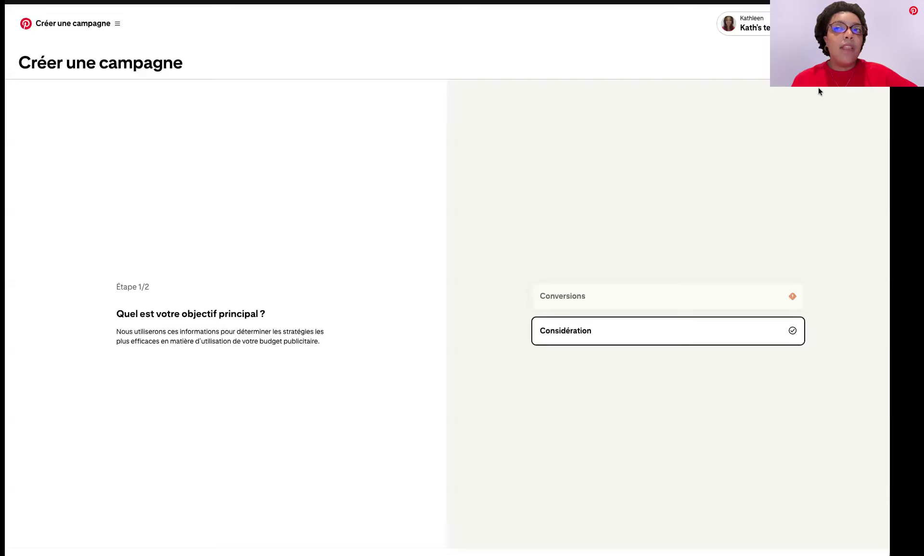
Step: Continue with Considération as the campaign's main objective and start creating a new Pin to promote
mouse_move(601, 340)
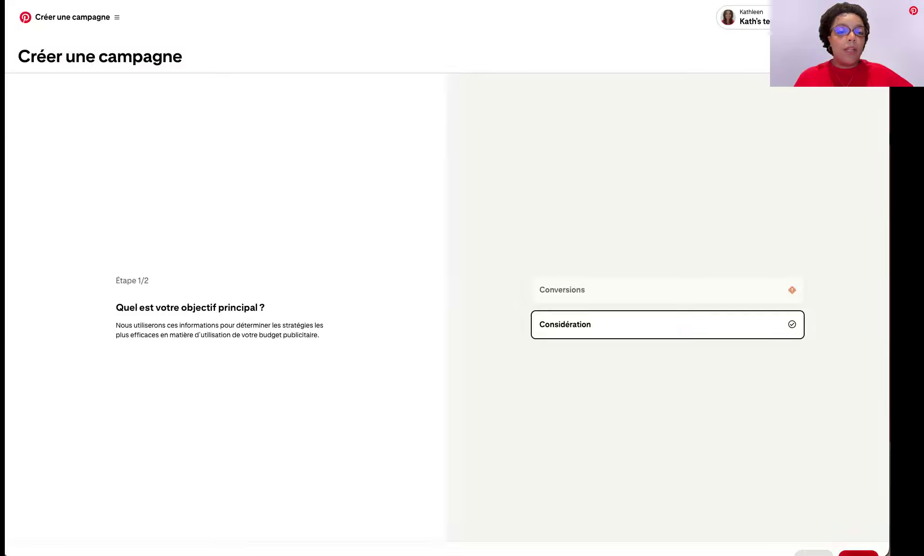
left_click(859, 553)
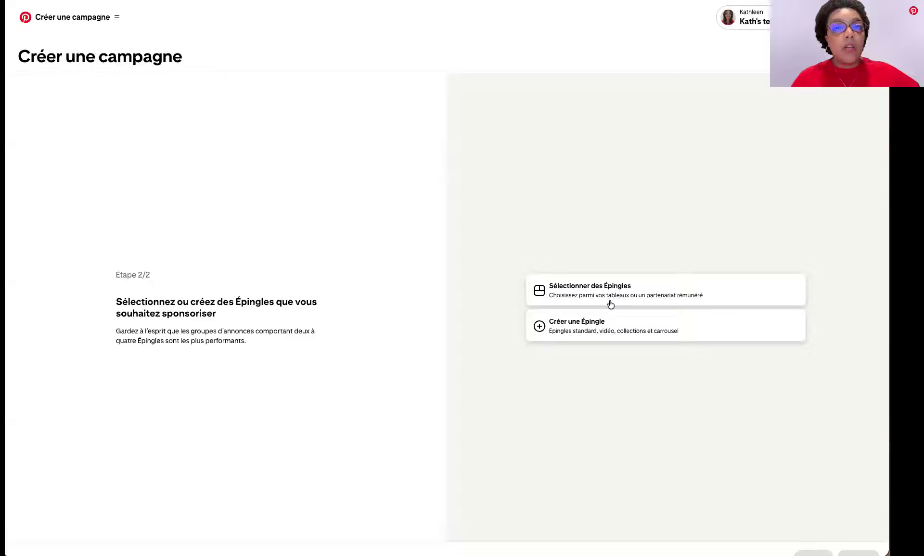
left_click(587, 330)
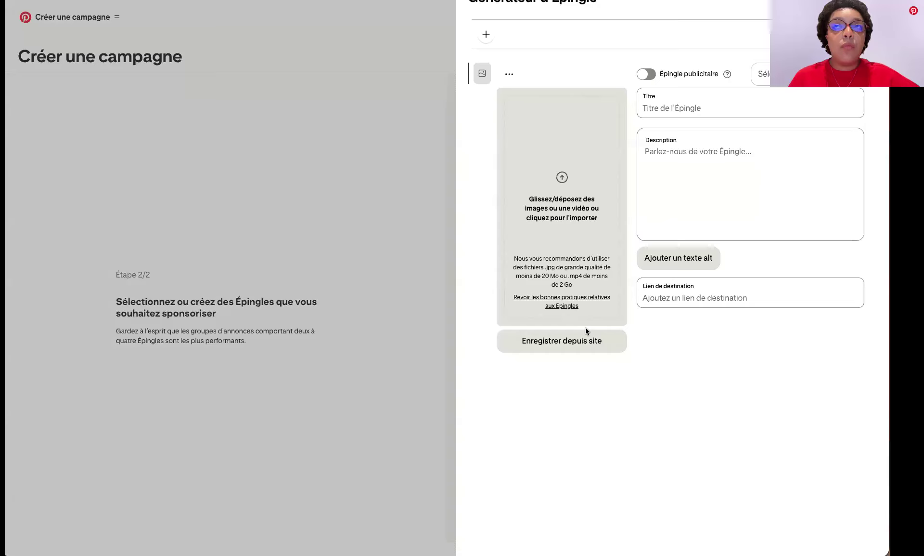
Step: Make the new Pin an ad-only Pin (Épingle publicitaire) and set its title to "TEST TITRE"
left_click(646, 74)
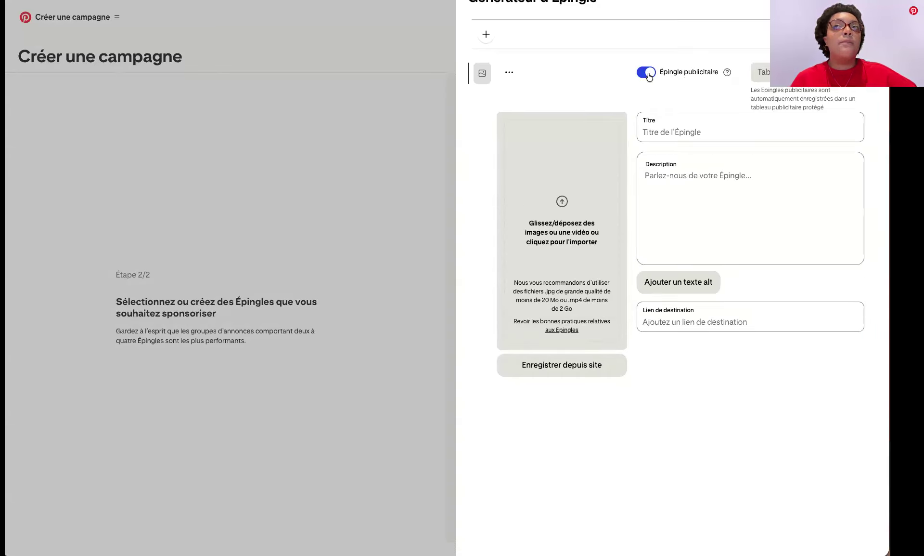
left_click(727, 73)
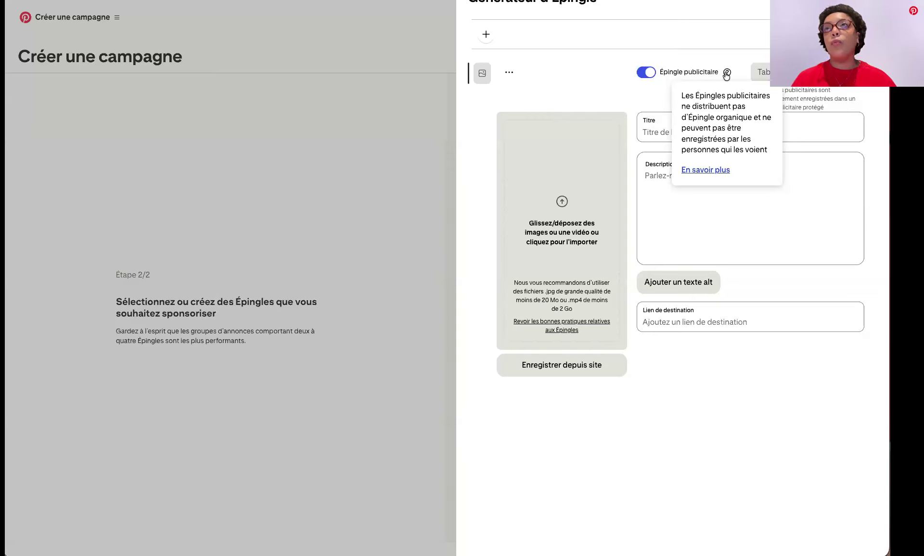
left_click(651, 135)
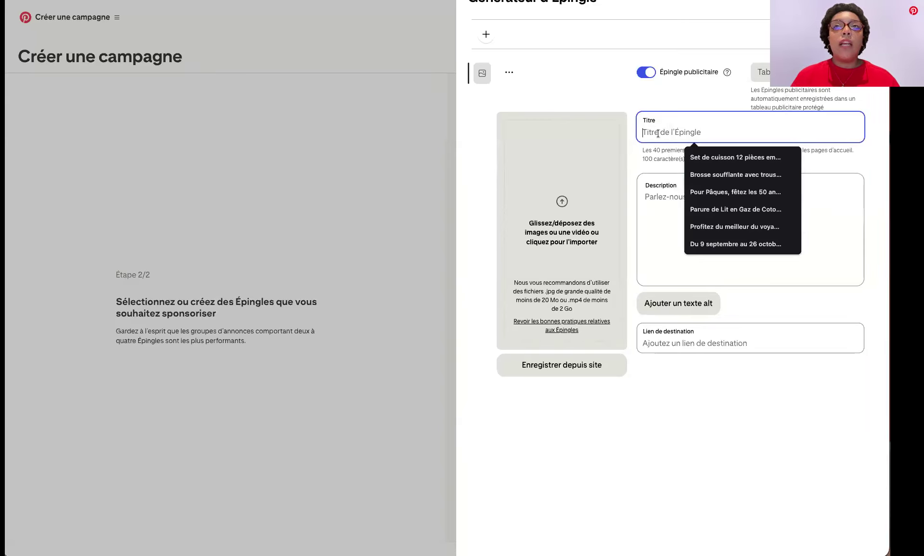
type("T")
key("Down")
key("Up")
key("BackSpace")
type("Test")
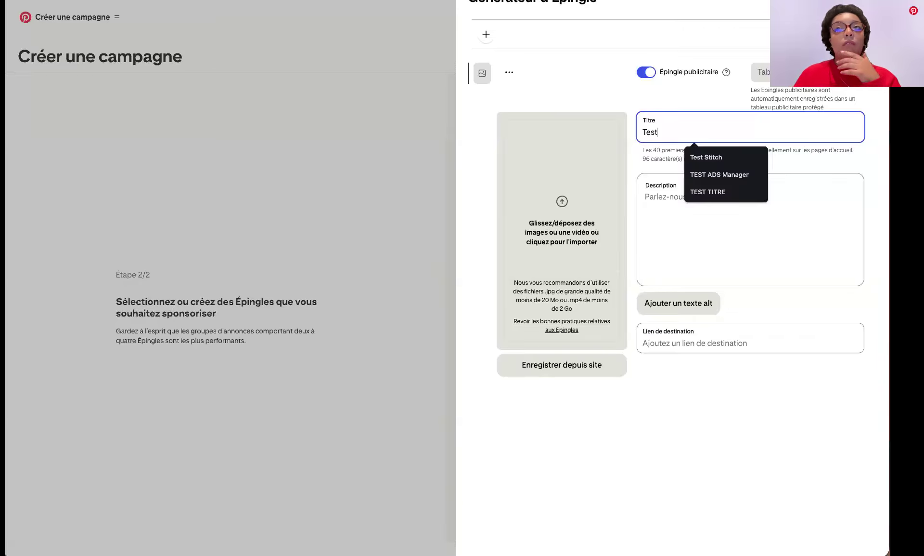
left_click(728, 192)
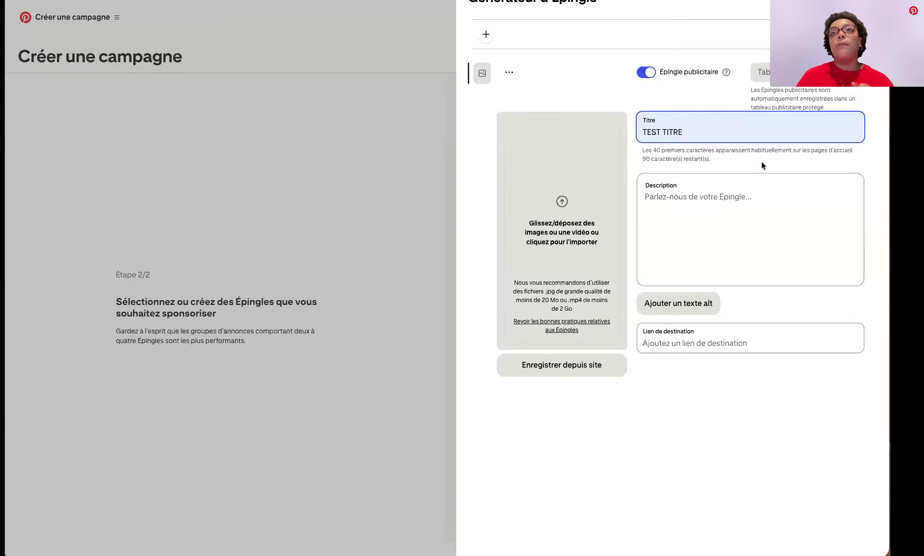
Step: Enter "Test description" as the Pin's description and test.com as its destination link
left_click(717, 200)
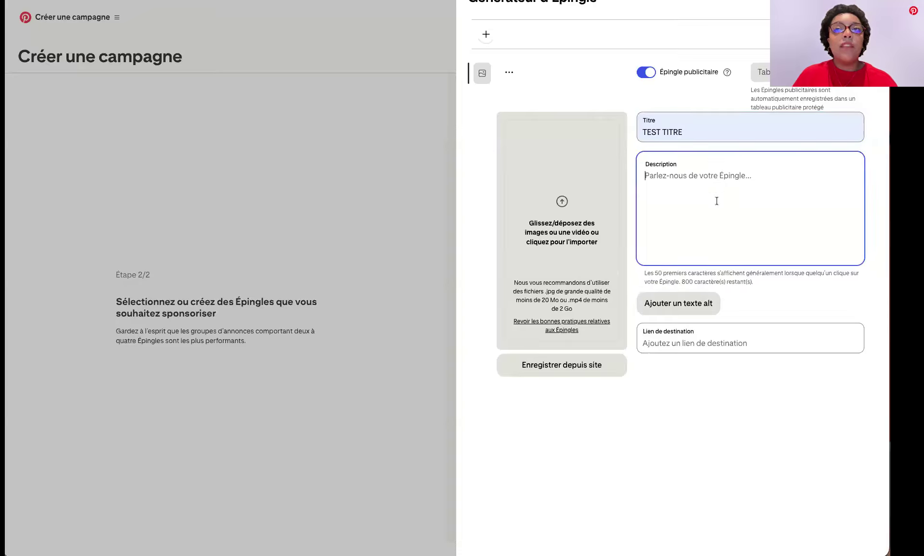
type("Test")
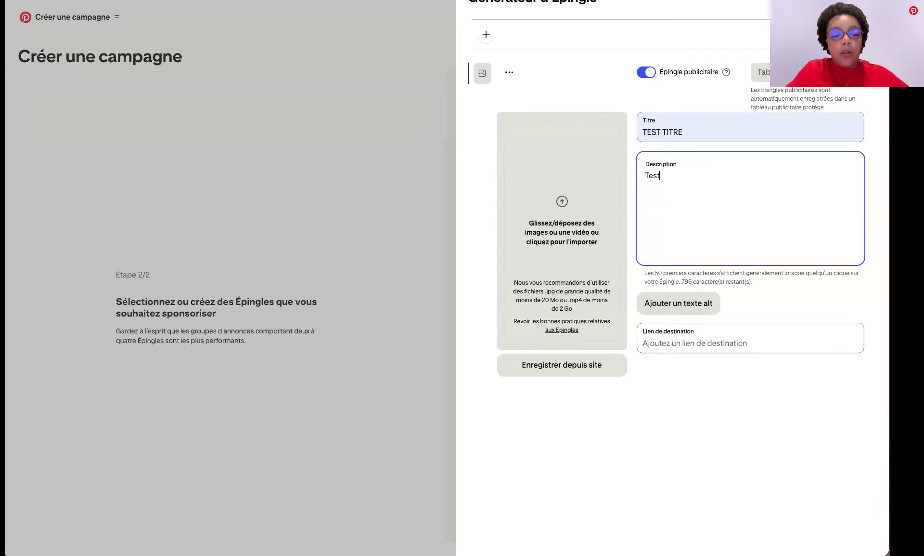
type(" descri")
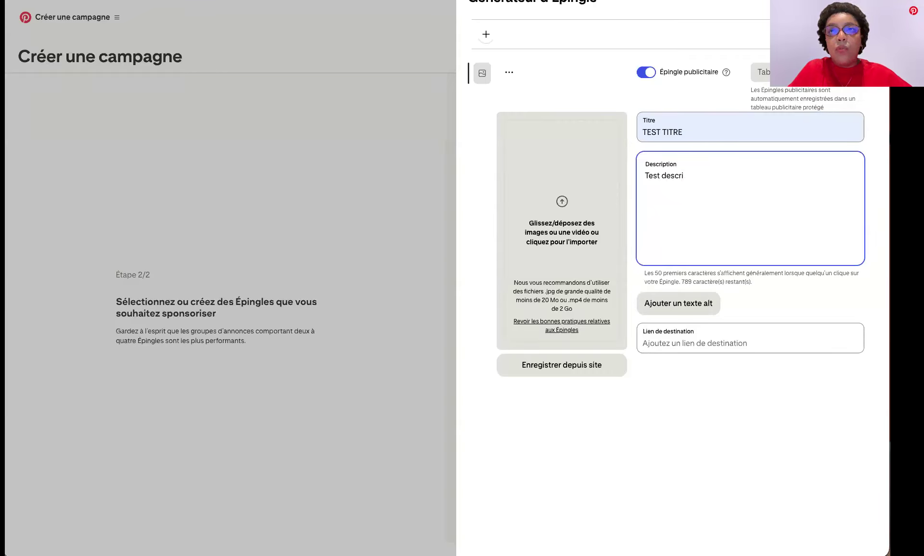
type("ption")
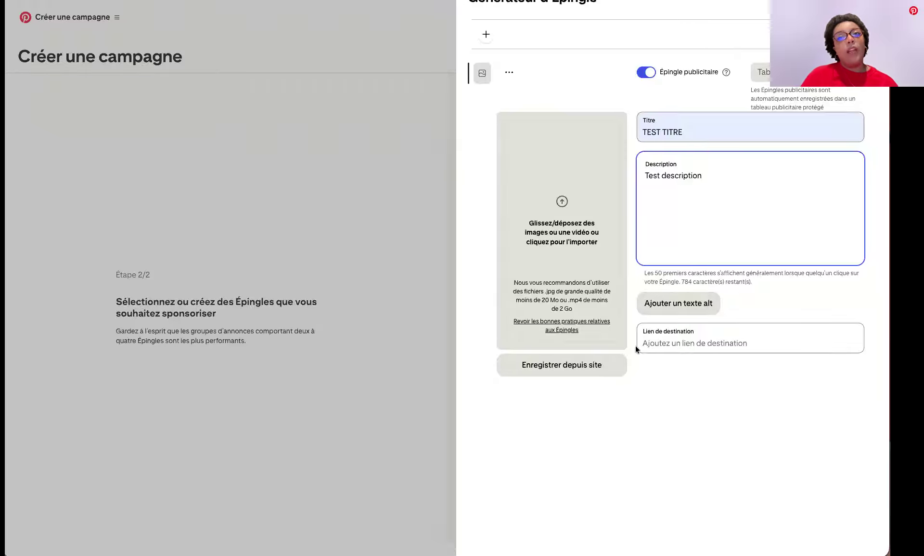
left_click(659, 345)
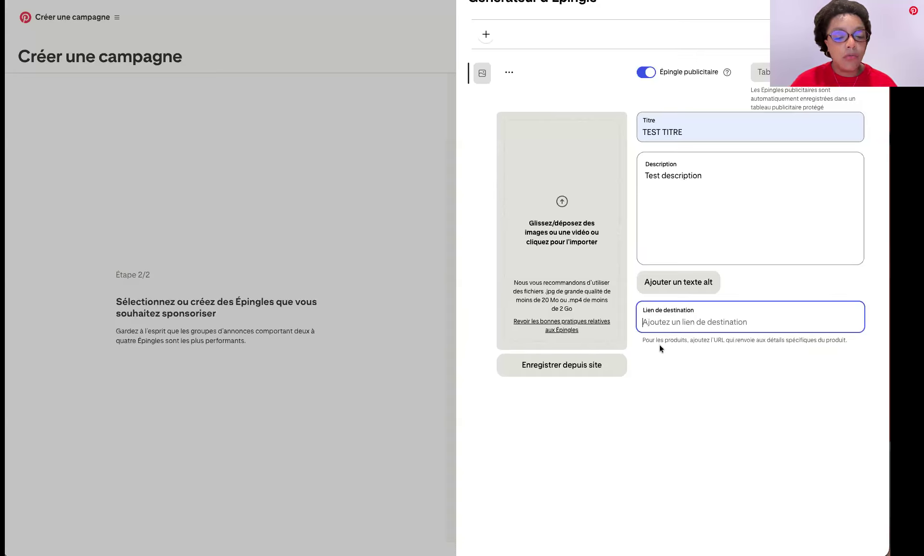
type("test")
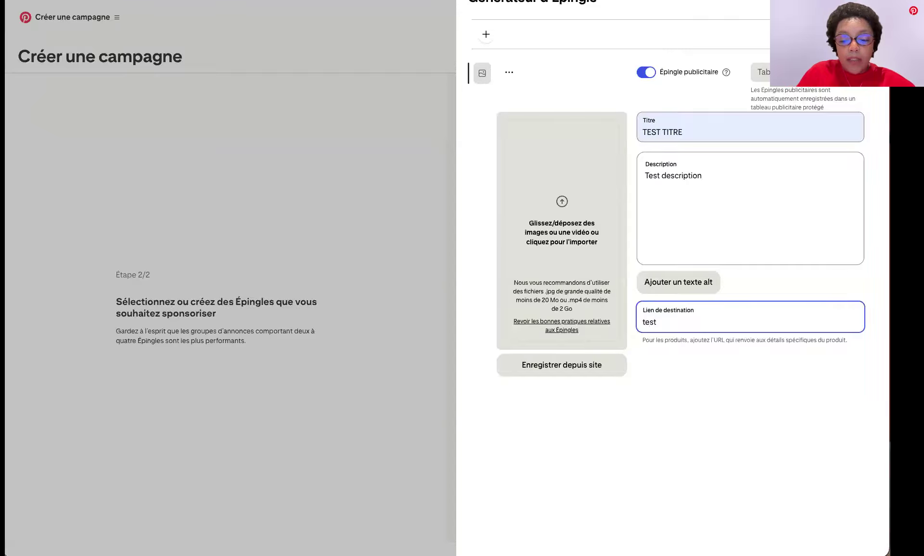
type(".com")
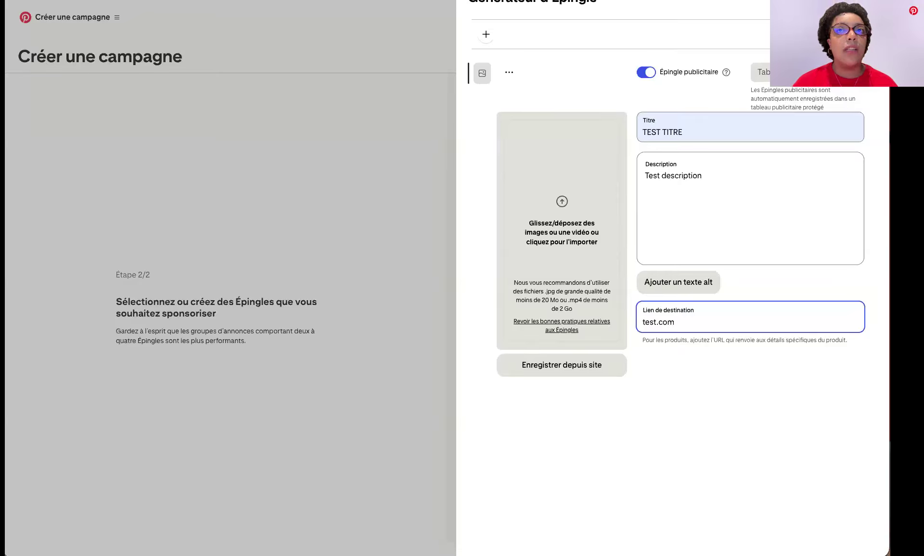
Step: Upload the image 3.jpg from the TEST Webinar Ads Manager folder to the Pin
left_click(571, 242)
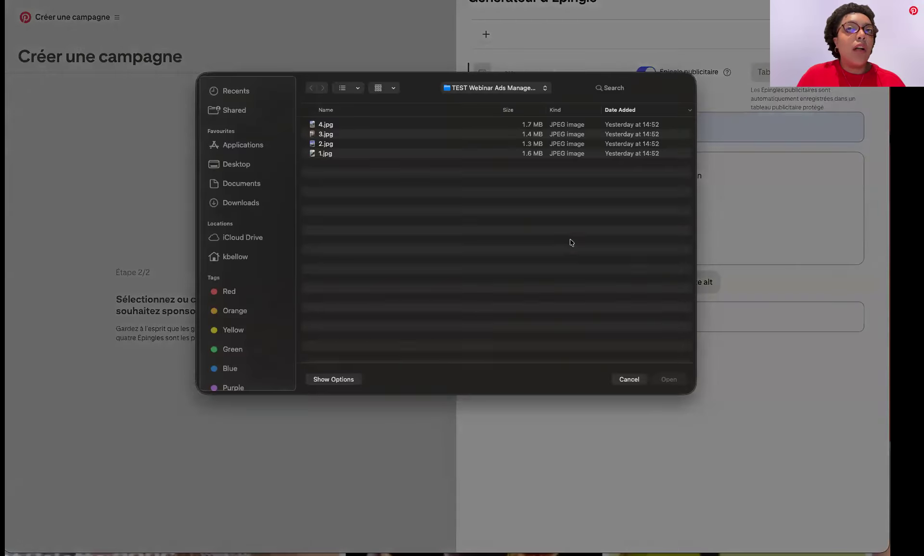
left_click(350, 138)
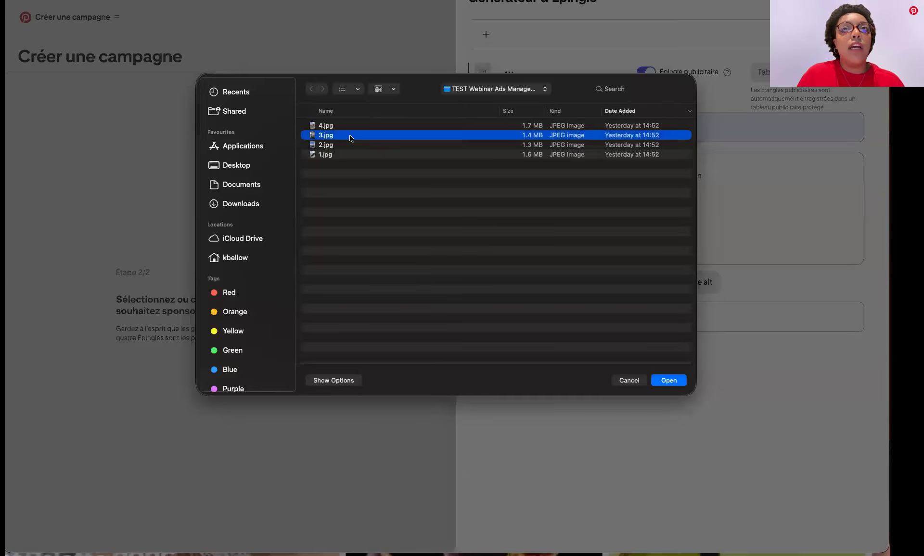
left_click(667, 381)
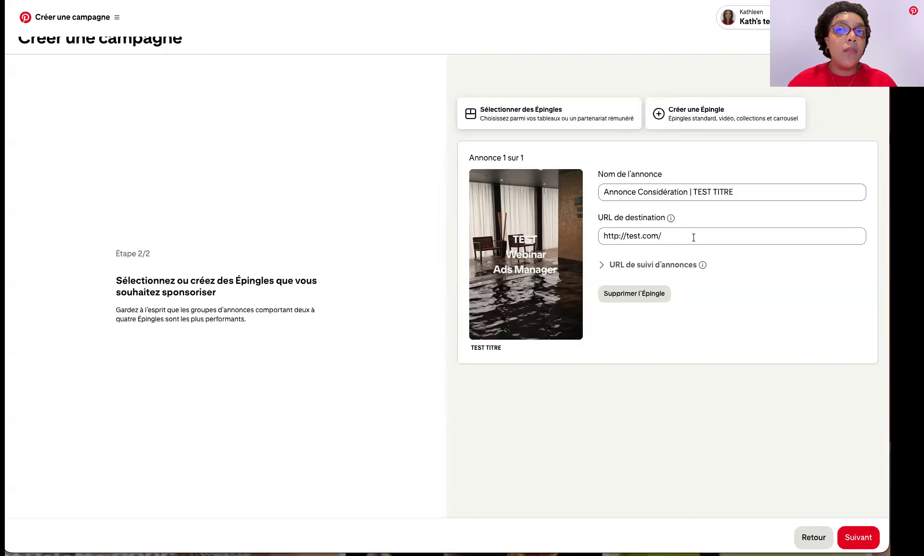
Step: Review the ad's tracking URL event types, keep Clics d'Épingle, and proceed to the campaign summary
left_click(602, 266)
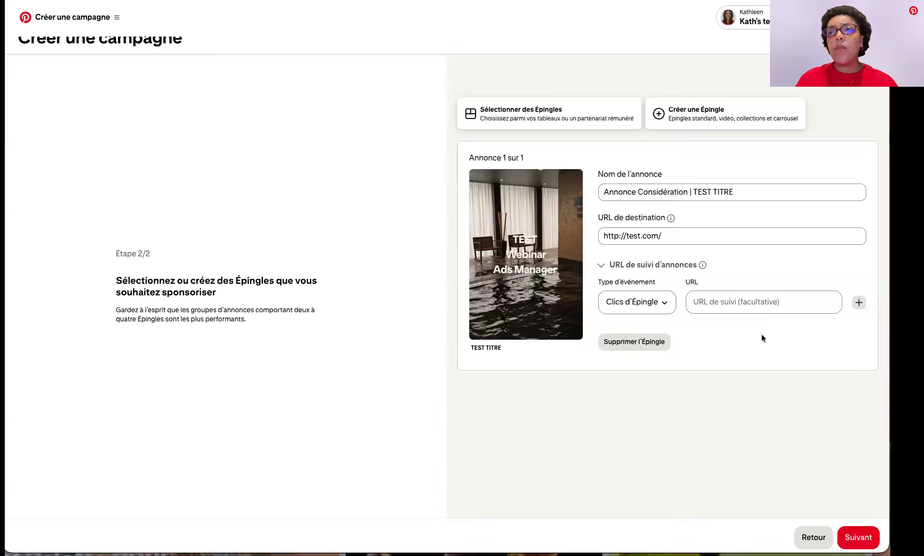
left_click(660, 301)
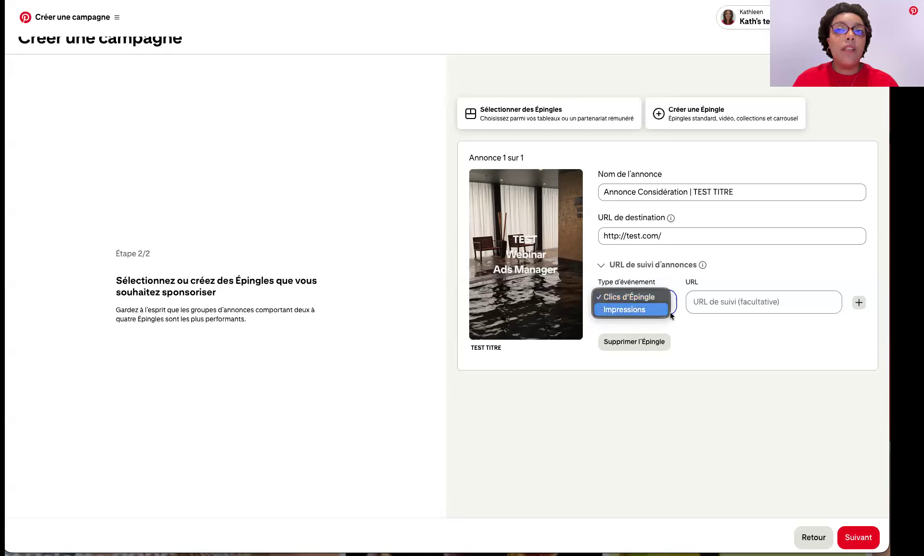
left_click(712, 345)
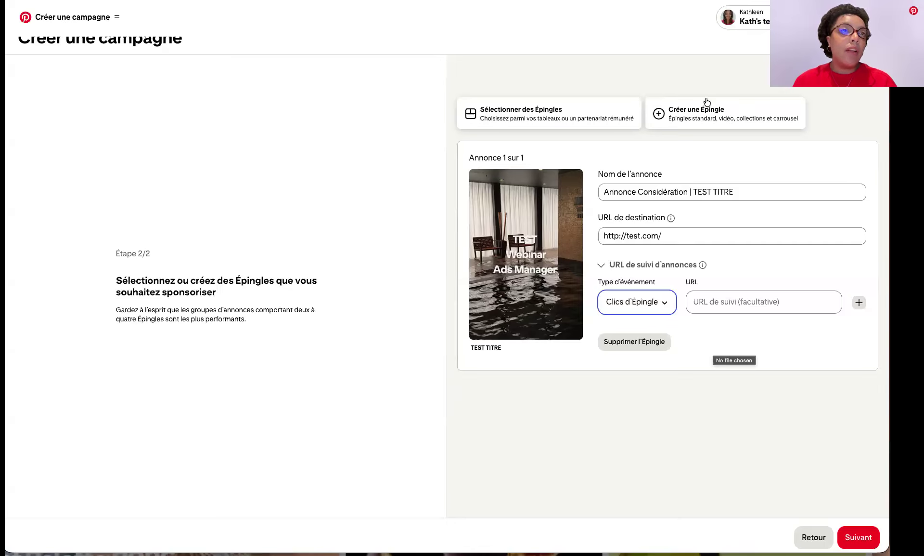
left_click(851, 417)
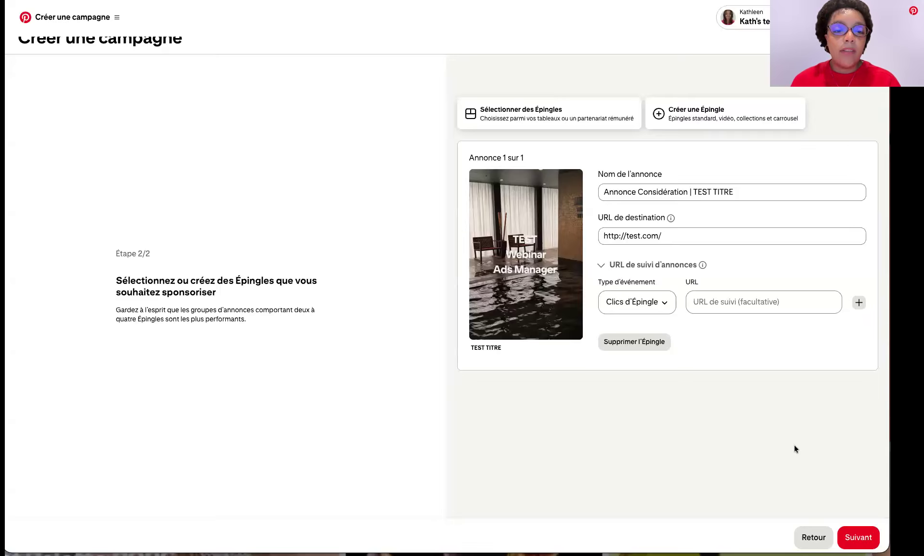
left_click(856, 539)
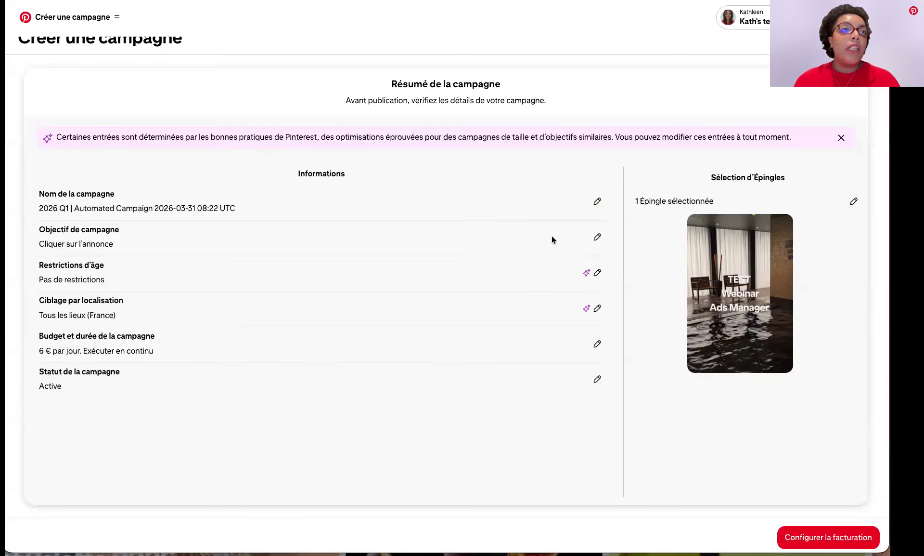
Step: Review the campaign's objective and its age and location targeting from the summary, saving each without changes
left_click(599, 240)
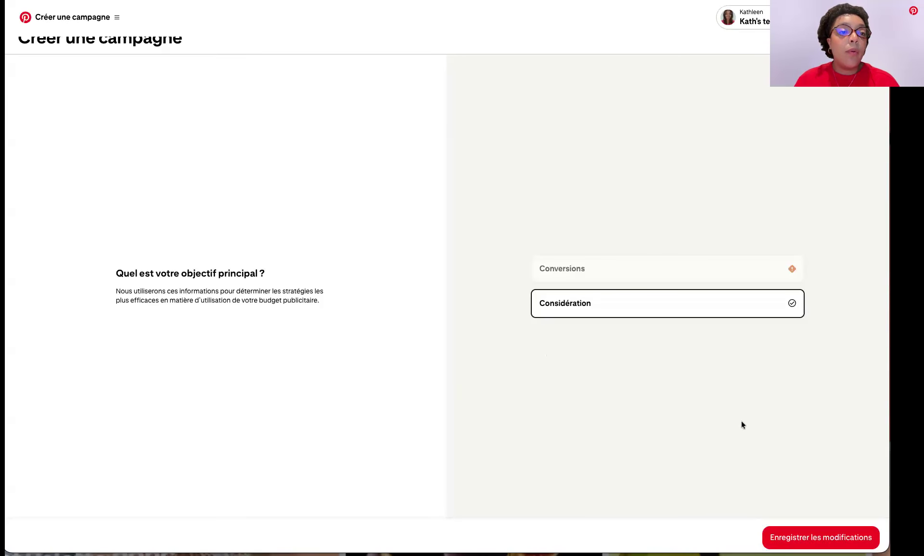
left_click(813, 540)
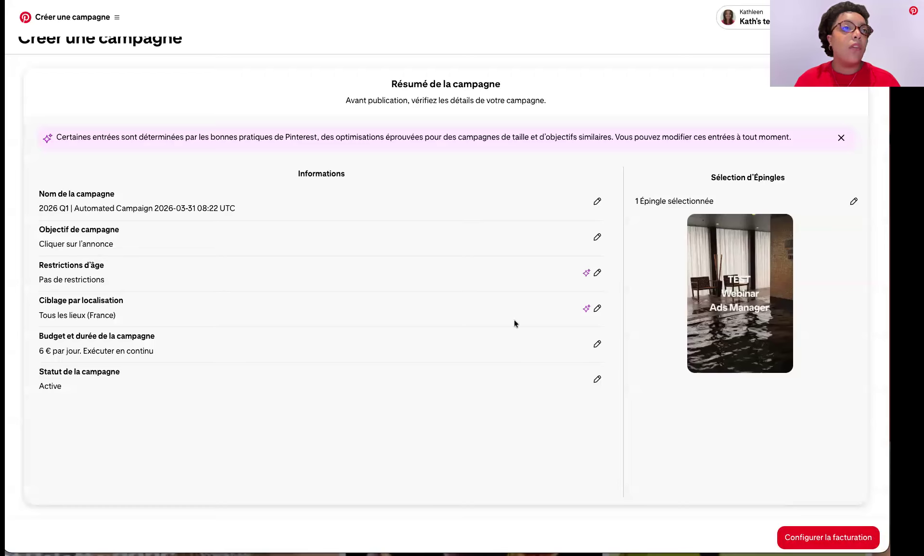
left_click(596, 274)
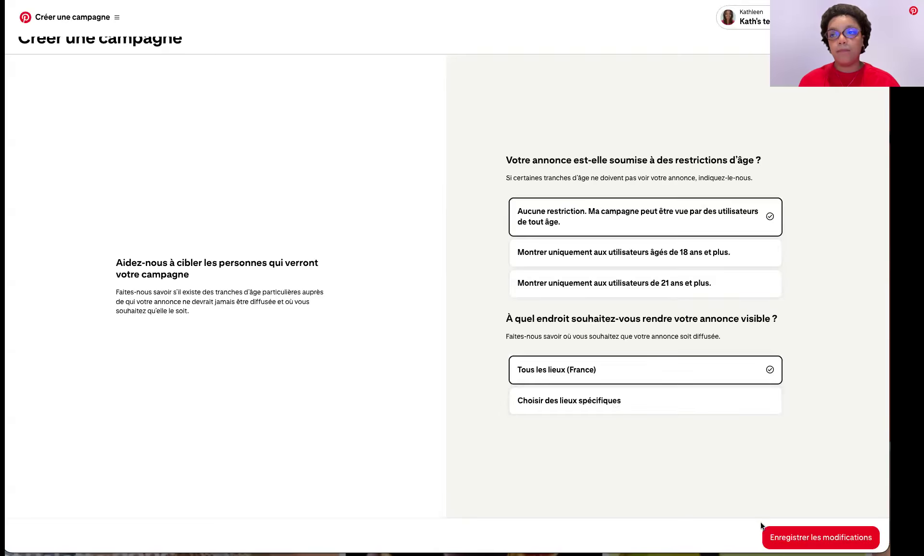
left_click(790, 537)
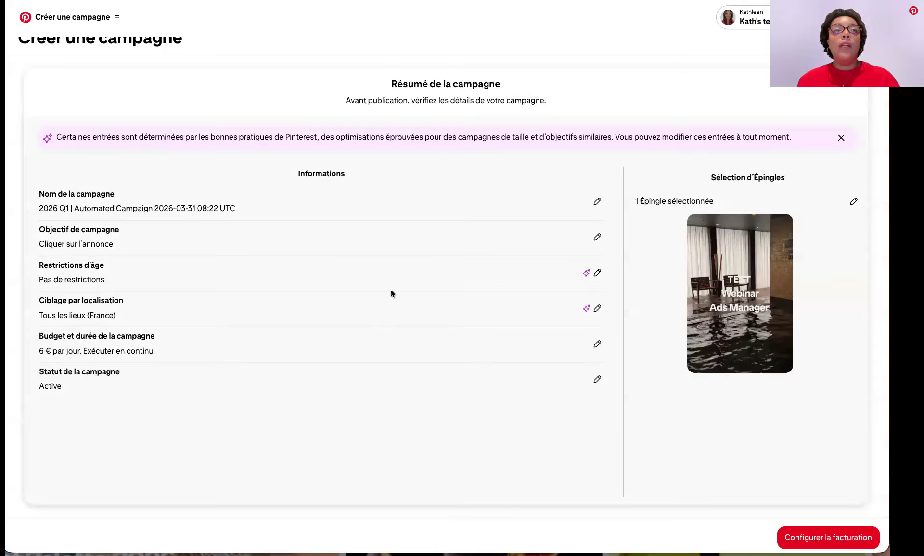
Step: Open the campaign's budget and duration from the summary and switch to a custom daily budget of 6 €
left_click(600, 344)
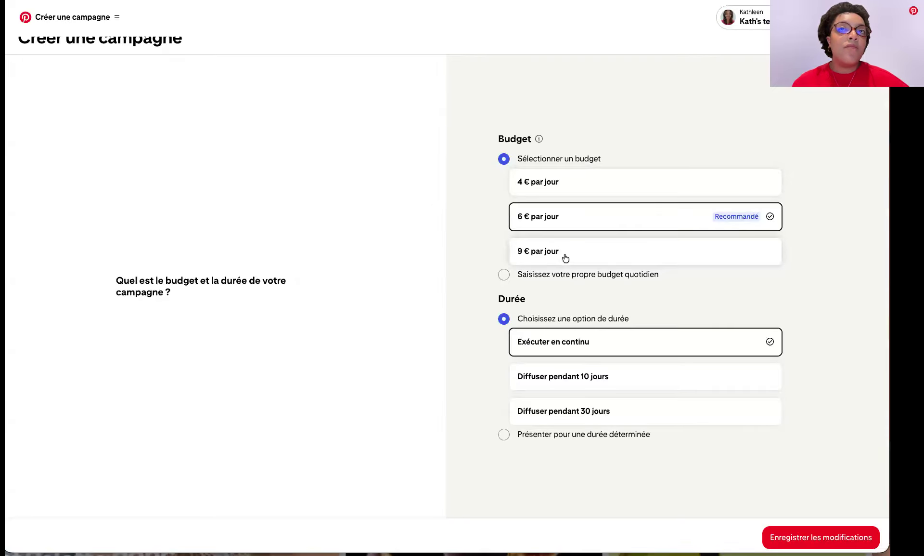
left_click(504, 275)
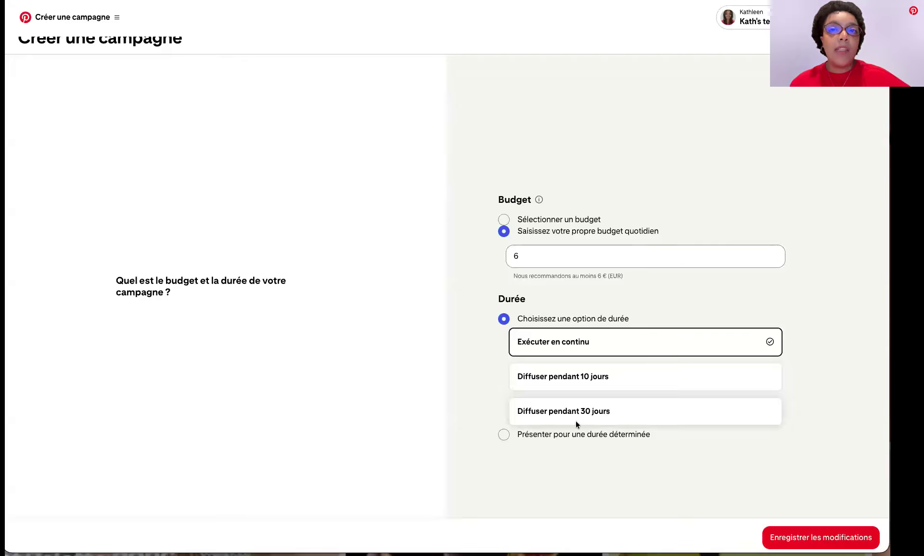
left_click(505, 435)
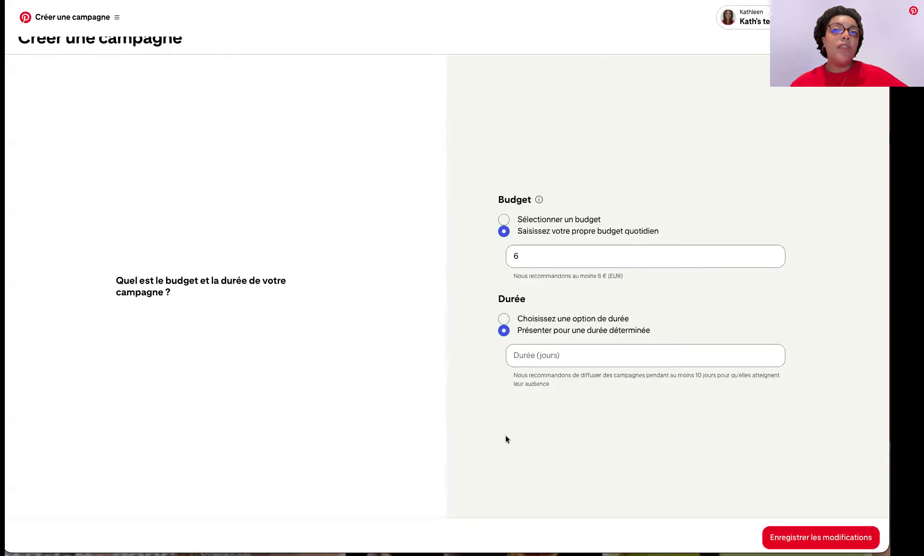
left_click(541, 354)
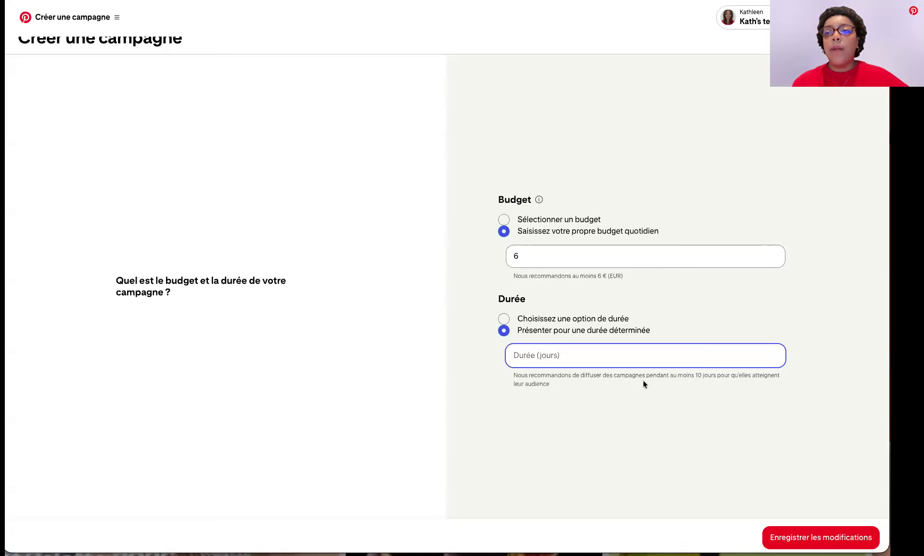
left_click(801, 539)
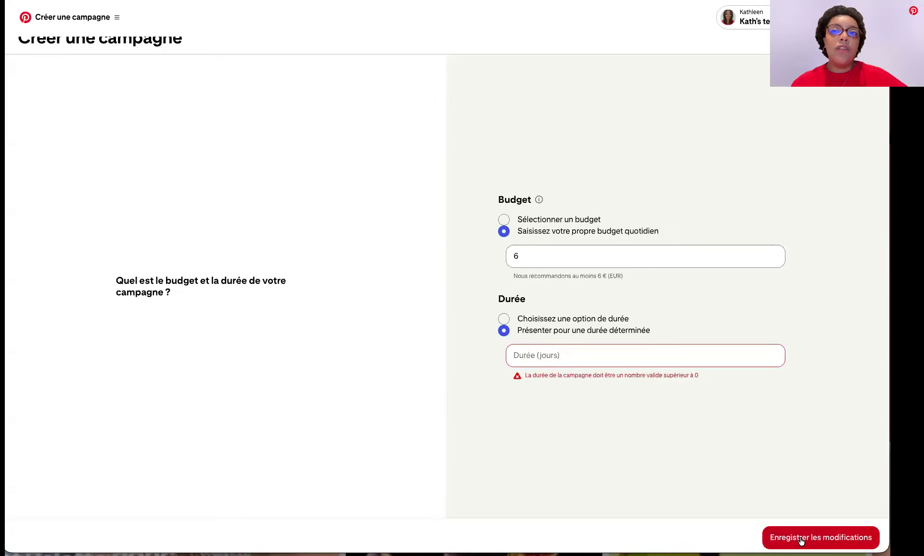
left_click(500, 319)
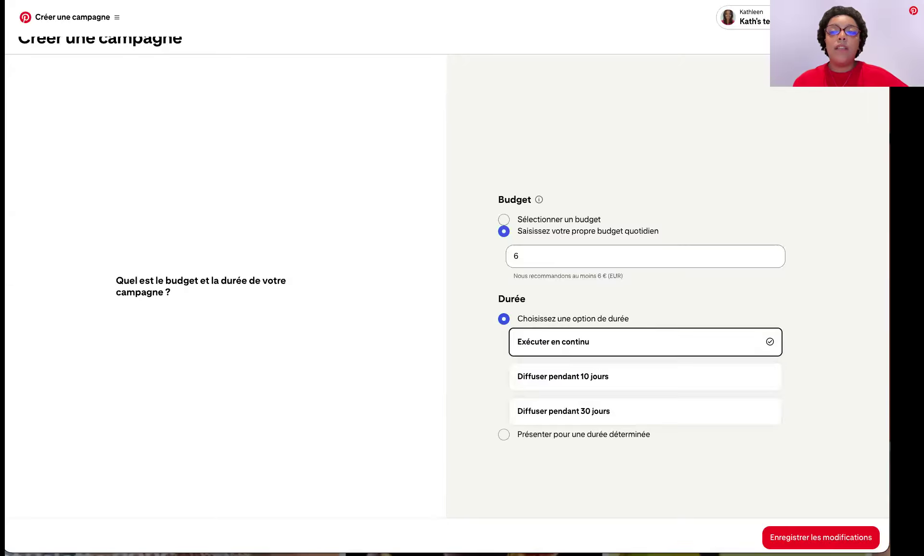
Step: Save the budget and duration with Exécuter en continu, and proceed from the campaign summary to the billing setup
left_click(857, 540)
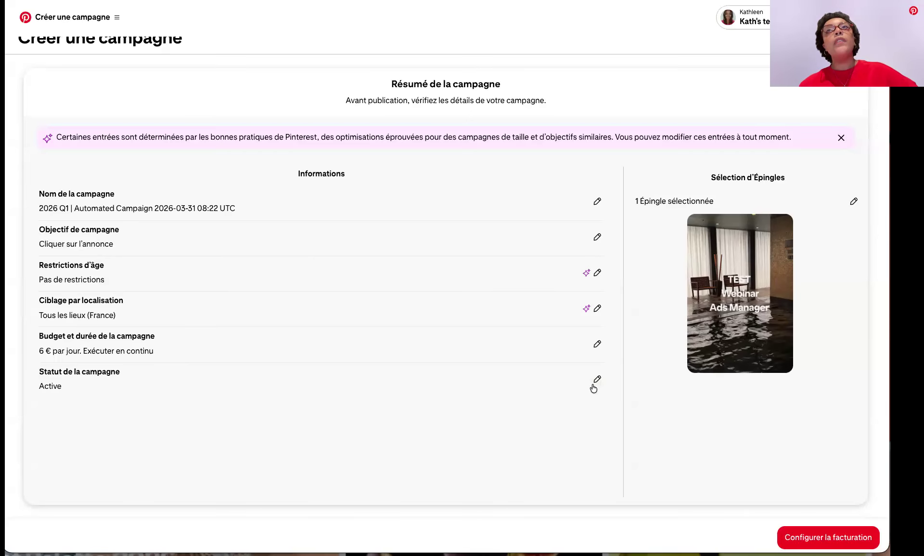
left_click(821, 544)
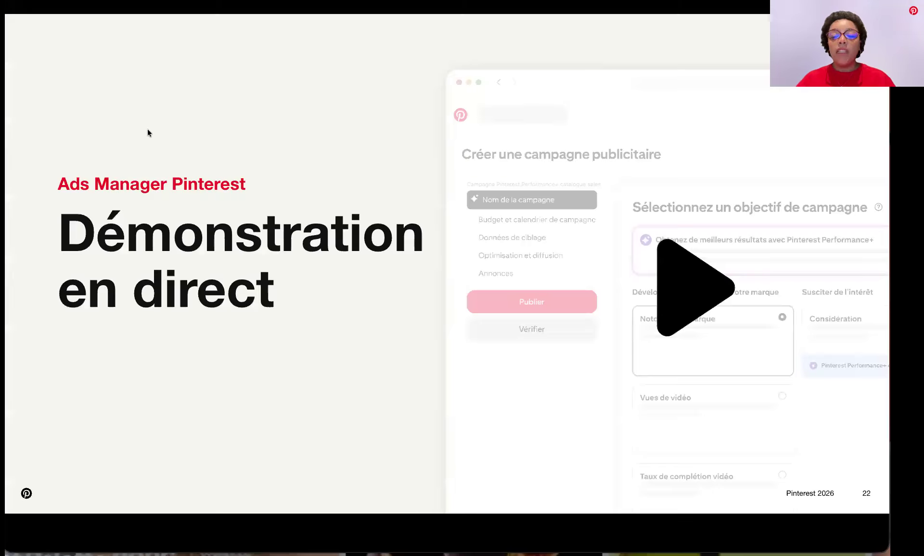
key("Right")
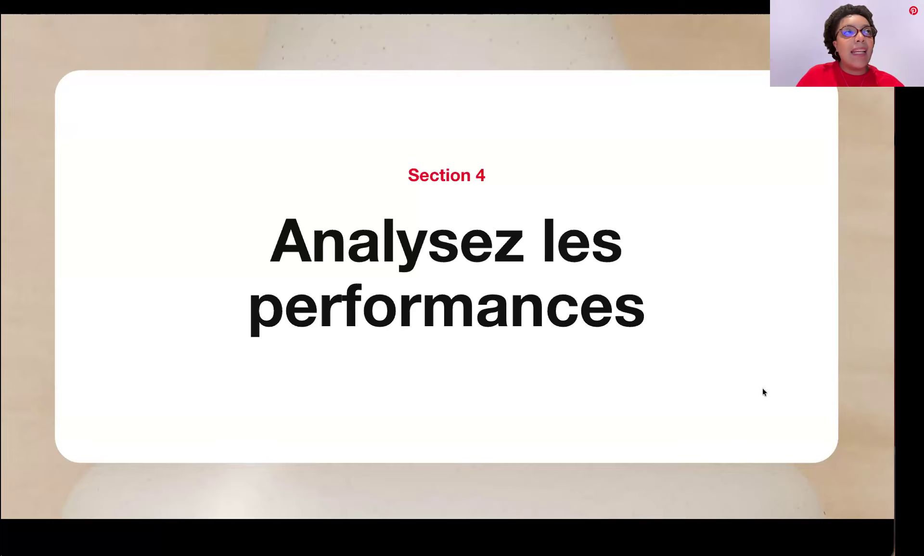
key("Right")
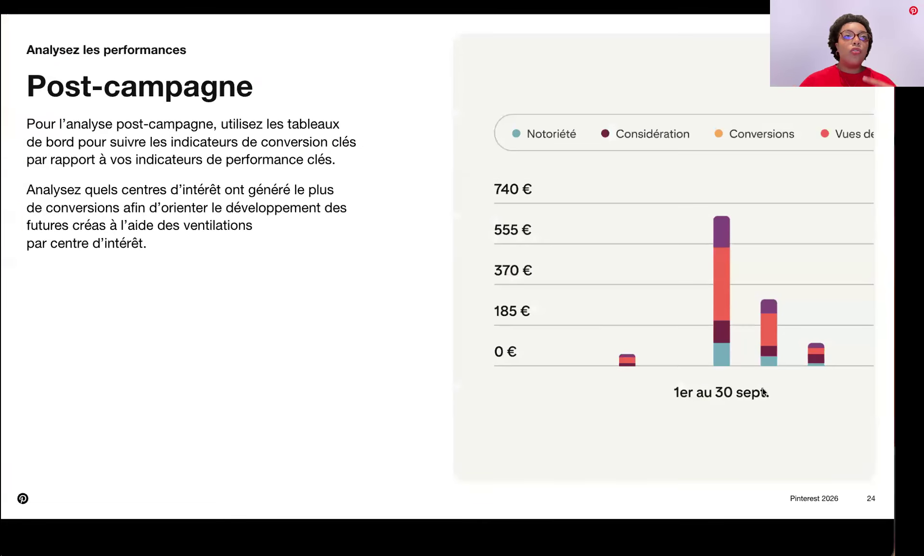